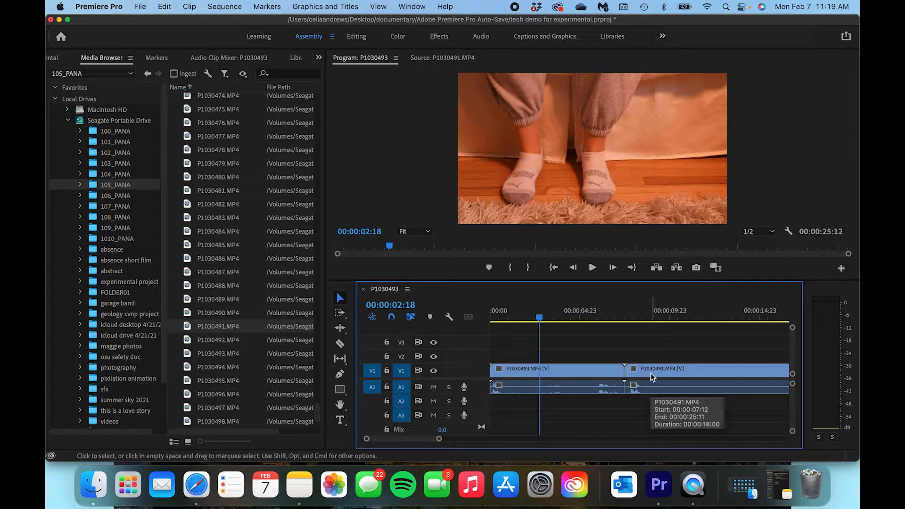
# - Select the P1030493 clip in the sequence, switch to the Color workspace and show its Basic Correction settings
pyautogui.click(581, 372)
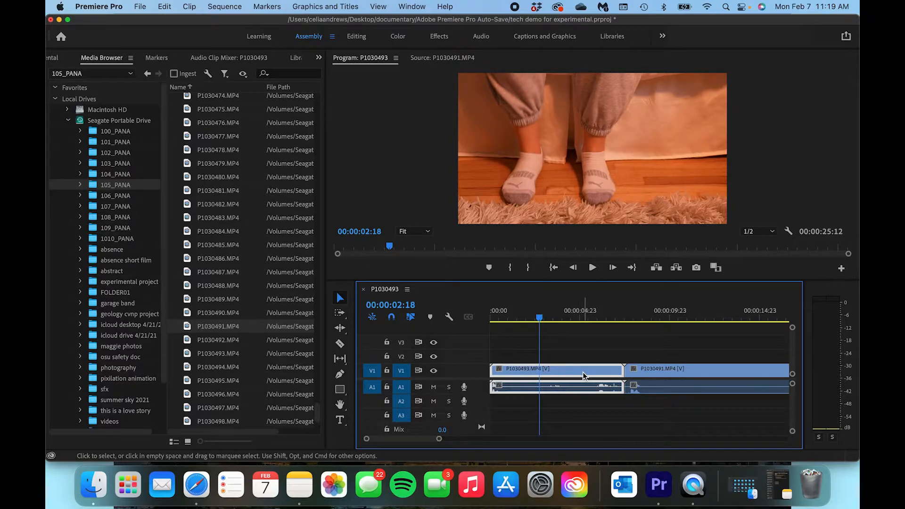
pyautogui.click(399, 39)
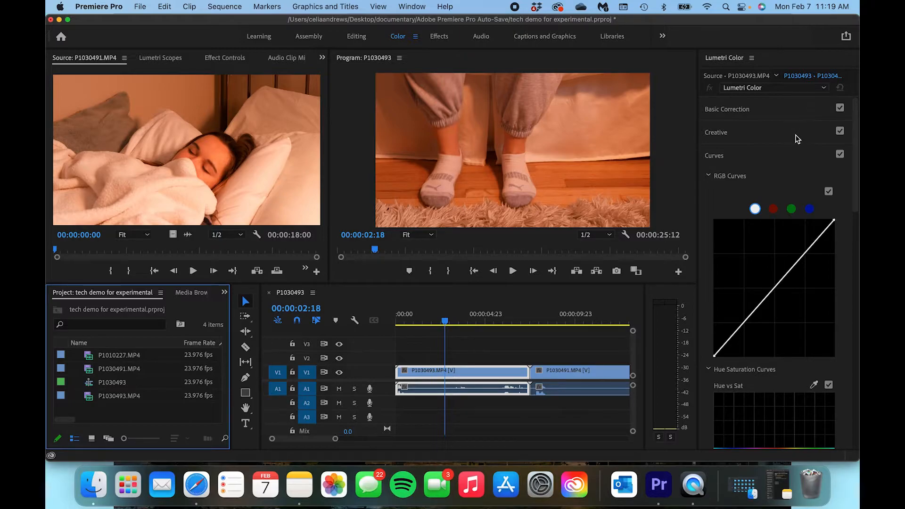
pyautogui.click(735, 157)
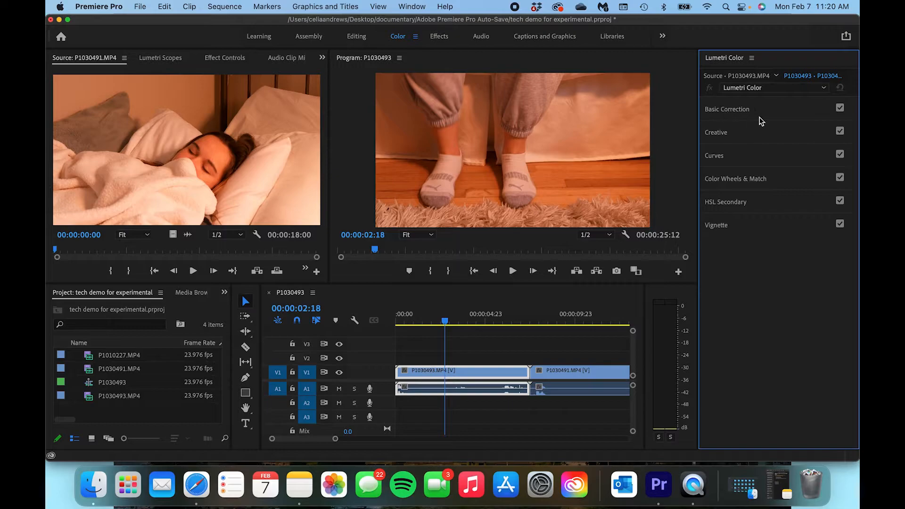
pyautogui.click(747, 109)
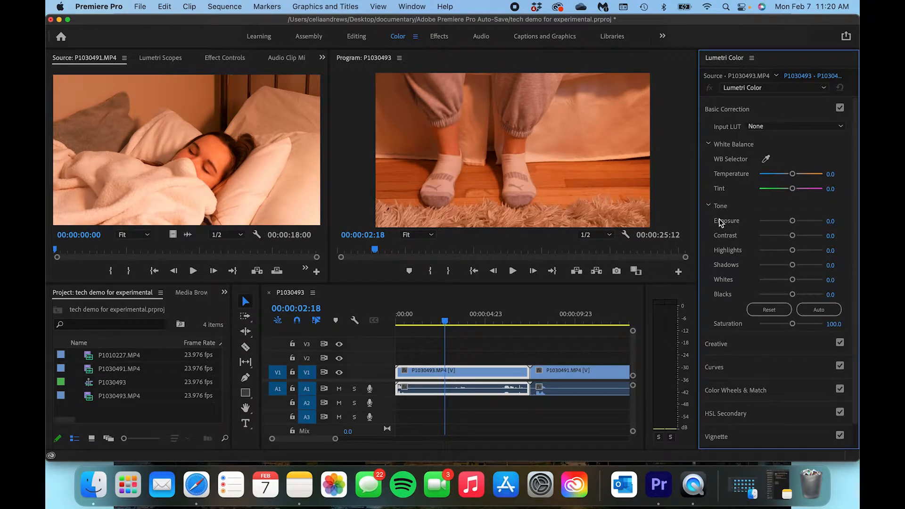
# - White-balance the P1030493 clip by sampling the white bed skirt, and set its Temperature to -96.5
pyautogui.scroll(-2, 720, 221)
pyautogui.scroll(1, 720, 222)
pyautogui.click(766, 159)
pyautogui.click(568, 115)
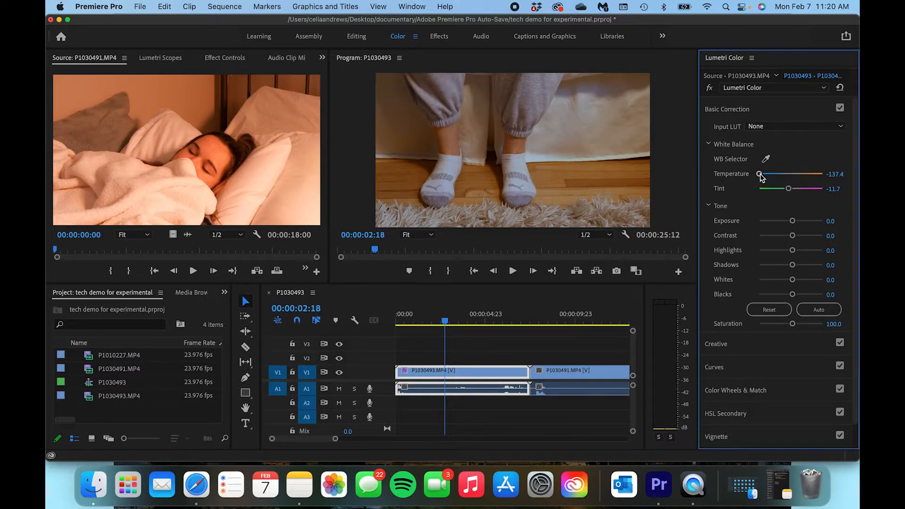
pyautogui.moveTo(760, 177); pyautogui.dragTo(760, 176)
pyautogui.moveTo(445, 322)
pyautogui.mouseDown()
pyautogui.moveTo(511, 321)
pyautogui.moveTo(423, 321)
pyautogui.moveTo(475, 323)
pyautogui.moveTo(445, 321)
pyautogui.mouseUp()
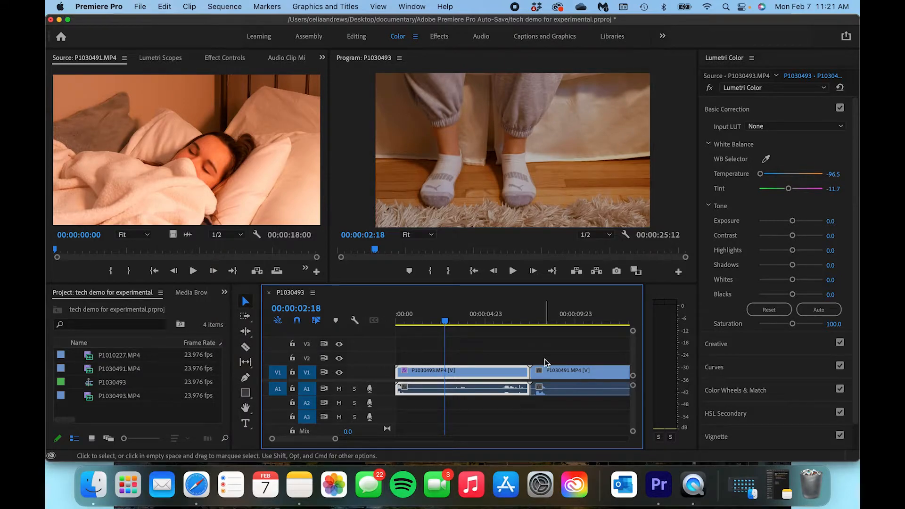
# - White-balance the P1030491 clip by sampling the white bedding in a frame at 00:00:09:21
pyautogui.hscroll(3, 544, 360)
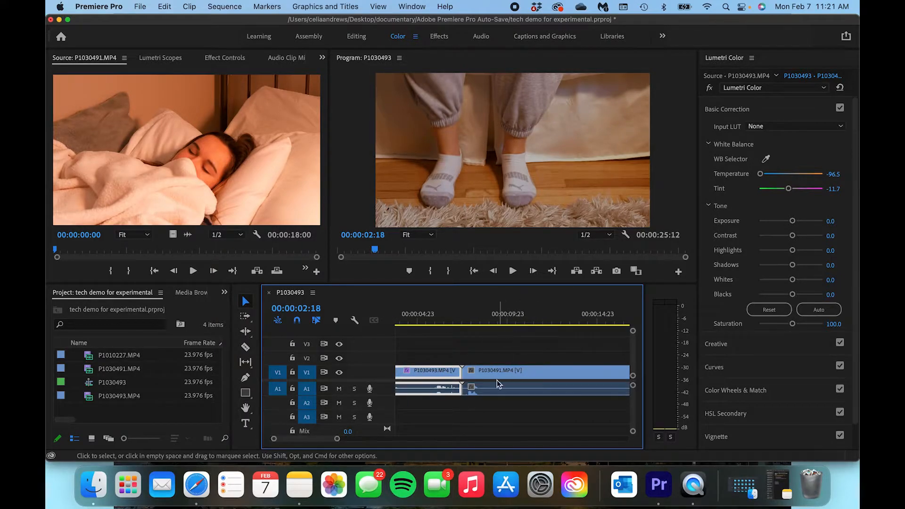
pyautogui.click(506, 320)
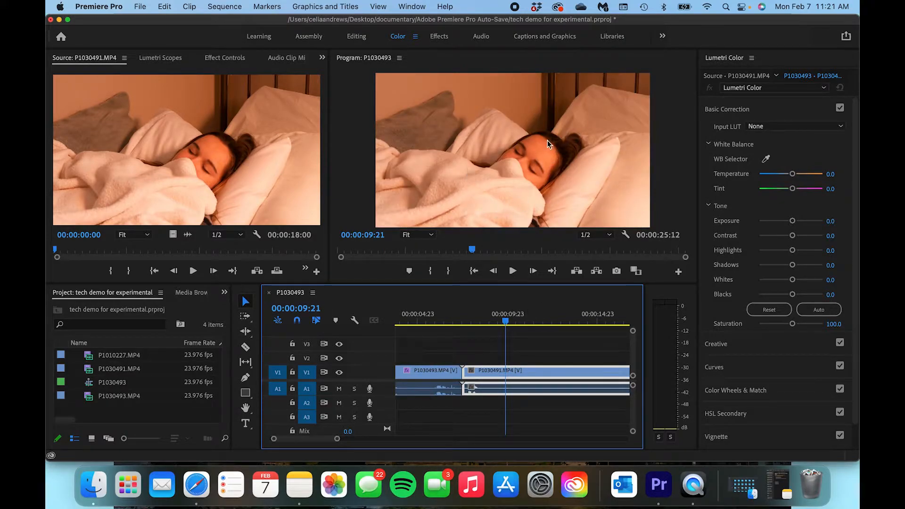
pyautogui.click(766, 159)
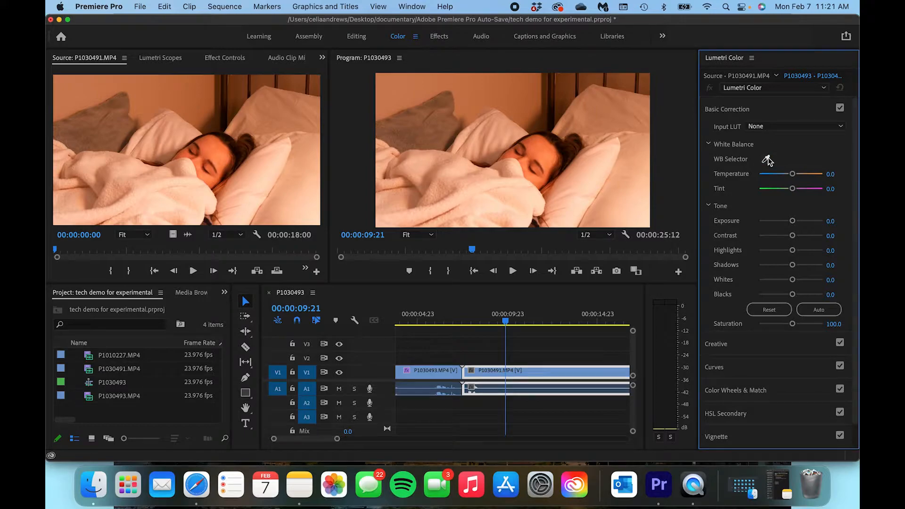
pyautogui.click(589, 170)
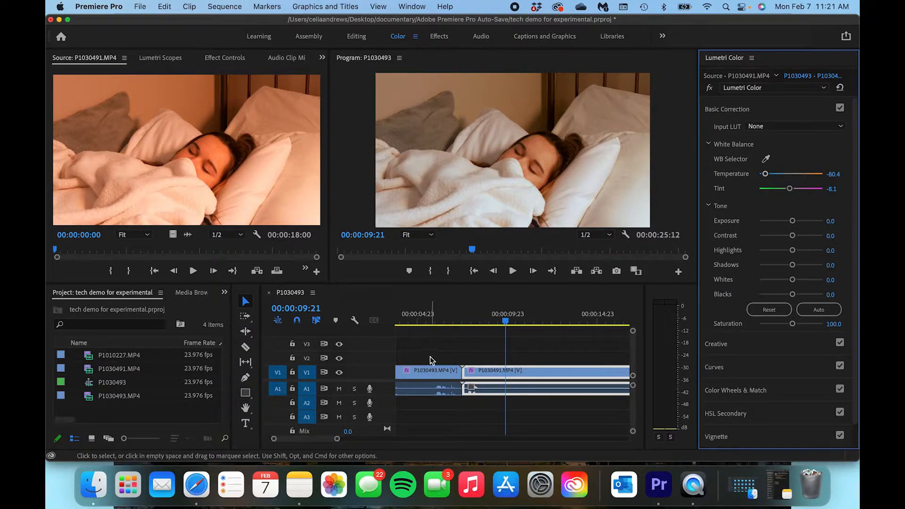
# - Compare the white balance of the two corrected clips by viewing frames from each in the sequence
pyautogui.click(430, 324)
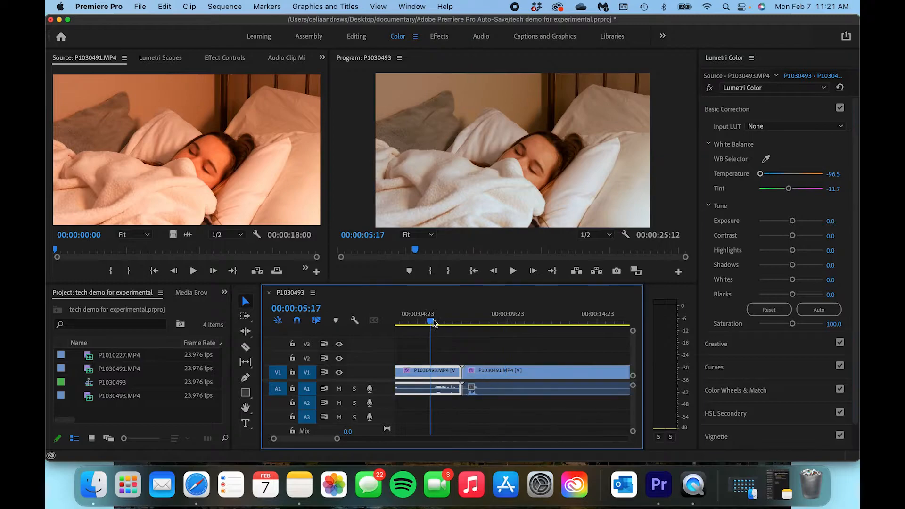
pyautogui.click(546, 324)
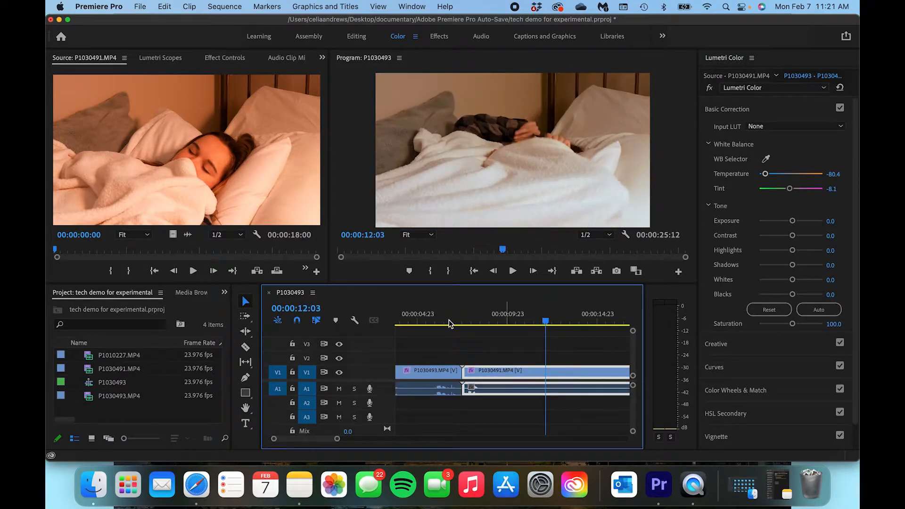
pyautogui.click(560, 325)
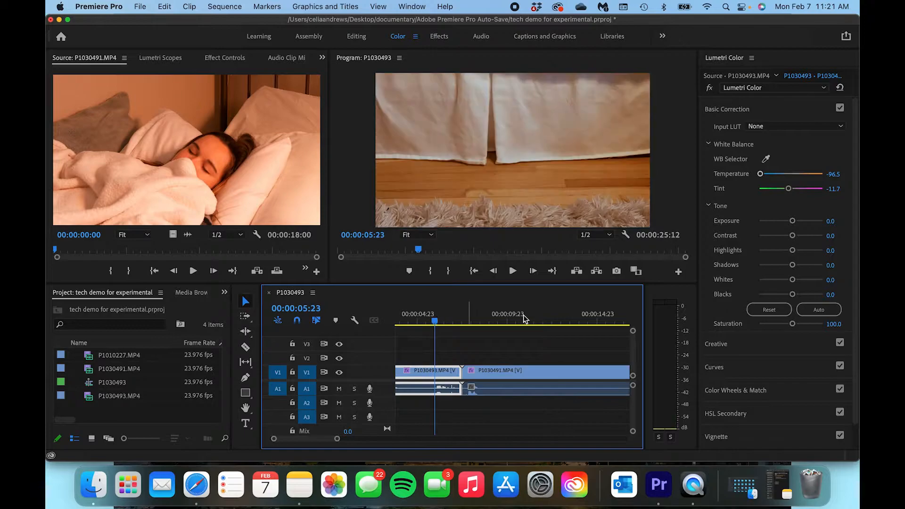
pyautogui.moveTo(560, 319); pyautogui.dragTo(559, 319)
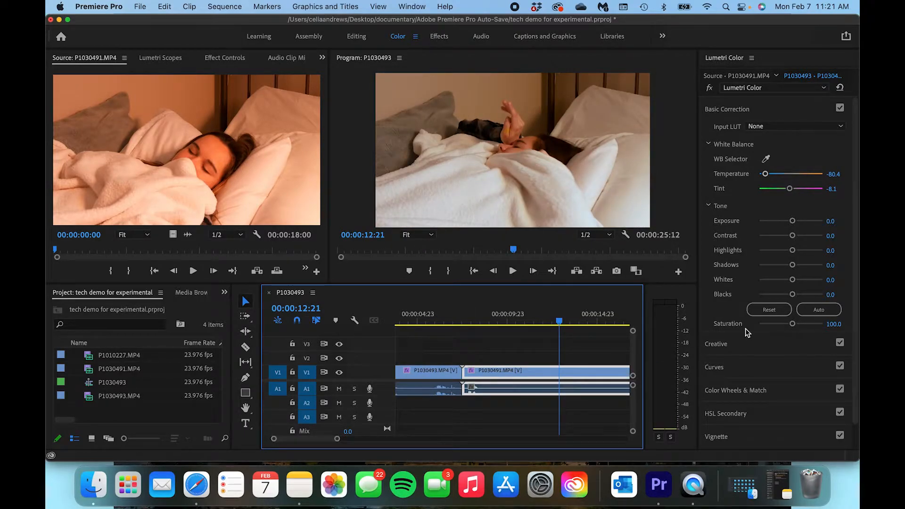
# - Examine the HSL Secondary options for the P1030491 clip, including the key, refine and correction settings
pyautogui.scroll(-2, 746, 329)
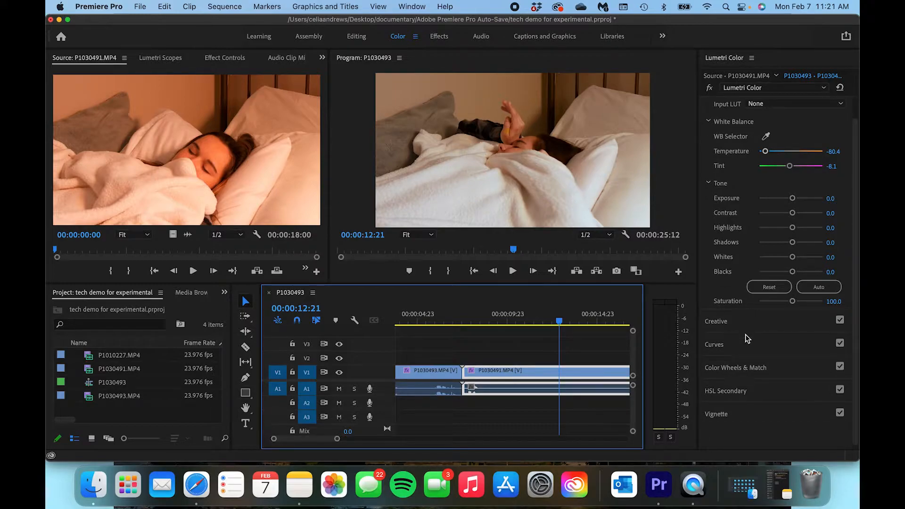
pyautogui.click(744, 391)
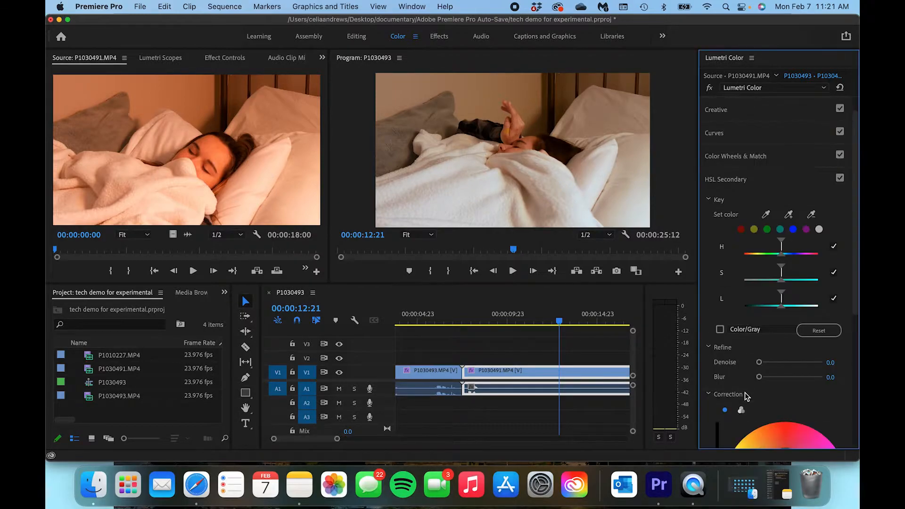
pyautogui.scroll(-2, 745, 397)
pyautogui.scroll(-5, 744, 392)
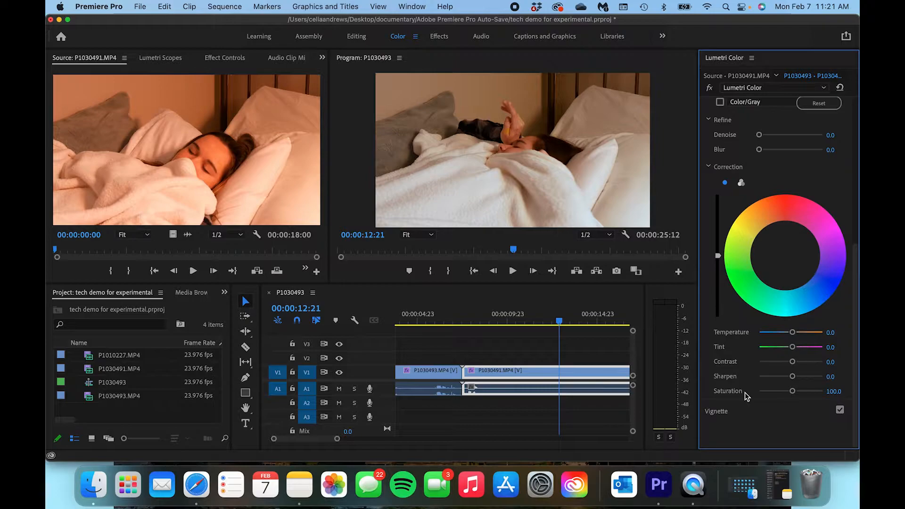
pyautogui.scroll(6, 743, 372)
pyautogui.click(728, 203)
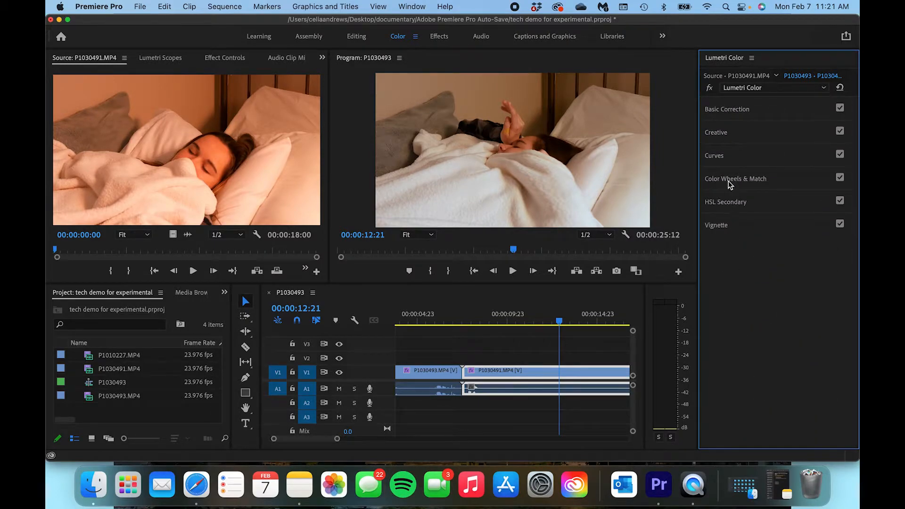
# - Show the Color Wheels & Match comparison view and check different frames against the reference shot
pyautogui.click(728, 181)
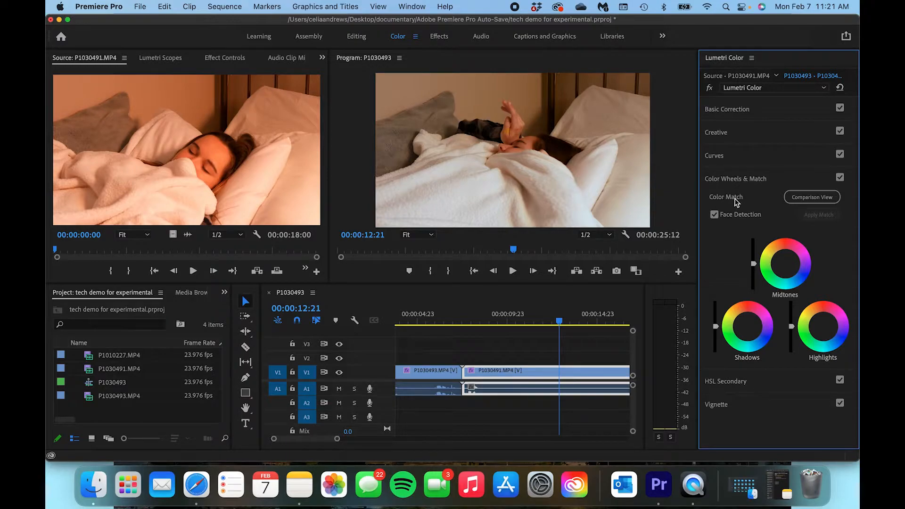
pyautogui.click(807, 198)
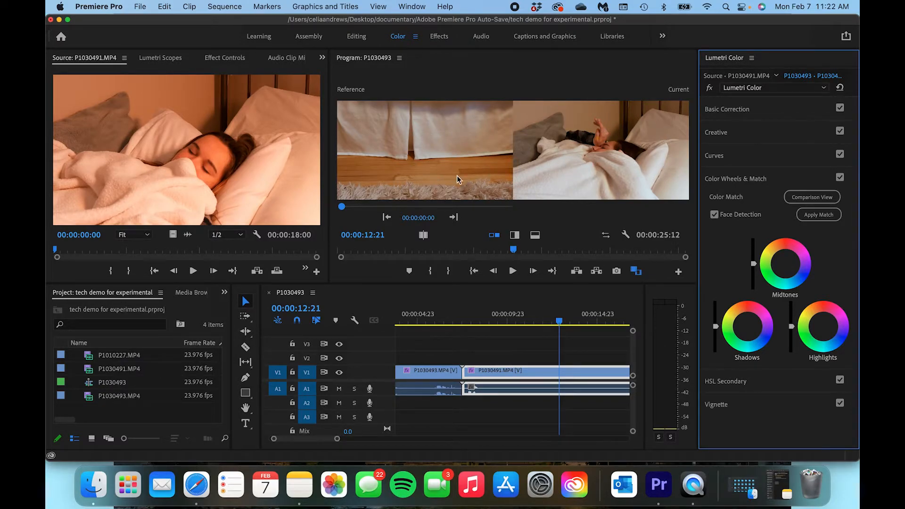
pyautogui.moveTo(559, 321); pyautogui.dragTo(493, 322)
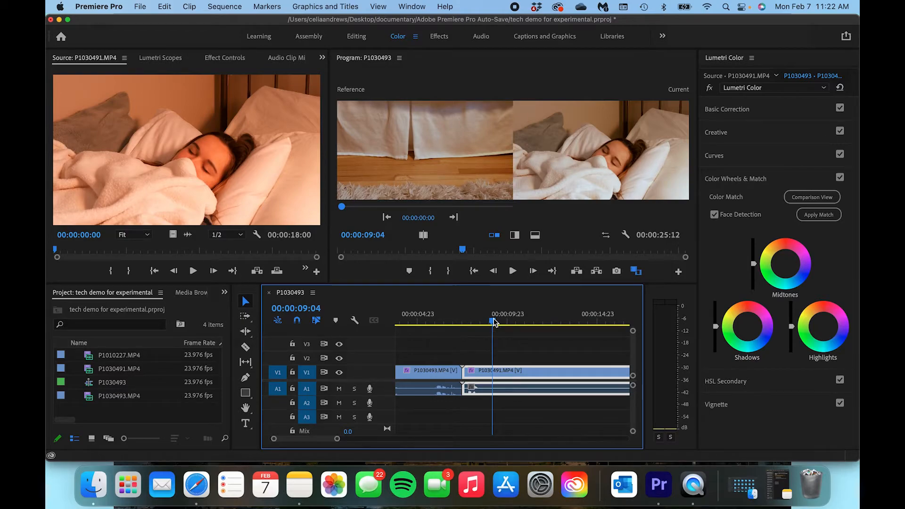
pyautogui.click(422, 321)
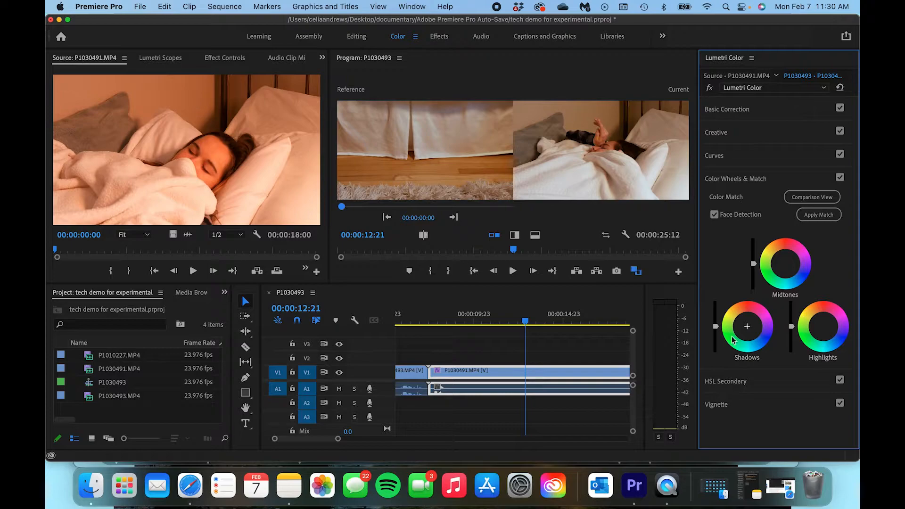
# - Try tinting the P1030491 clip's highlights pink and green with the Highlights color wheel, and reset the wheel
pyautogui.click(821, 327)
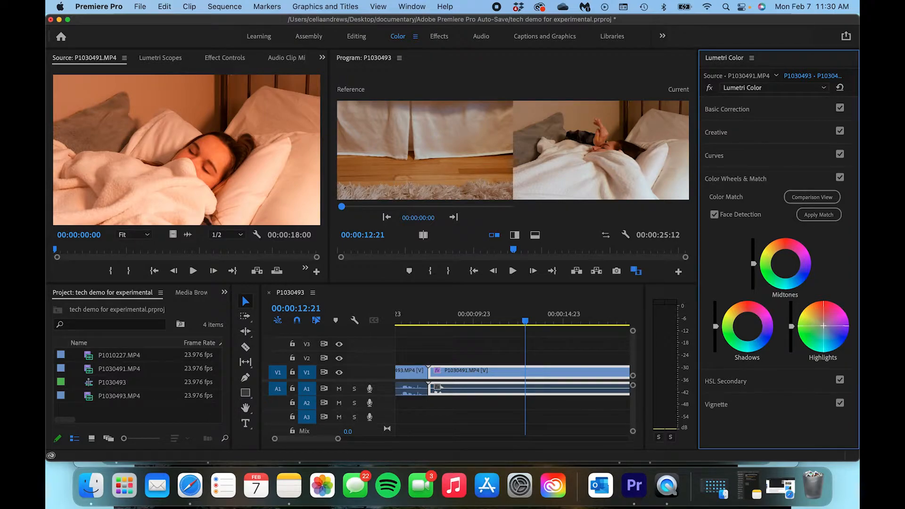
pyautogui.moveTo(823, 326); pyautogui.dragTo(825, 323)
pyautogui.moveTo(826, 324); pyautogui.dragTo(825, 321)
pyautogui.moveTo(827, 320); pyautogui.dragTo(830, 315)
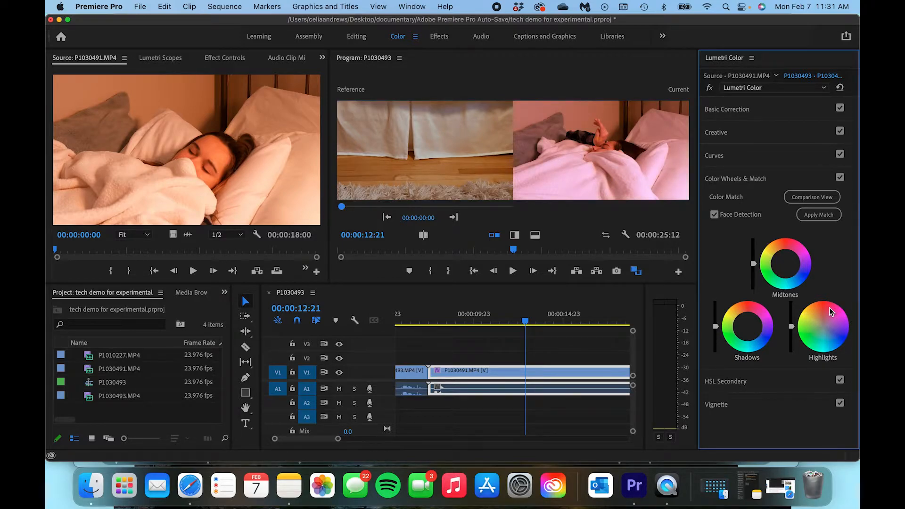
pyautogui.click(810, 341)
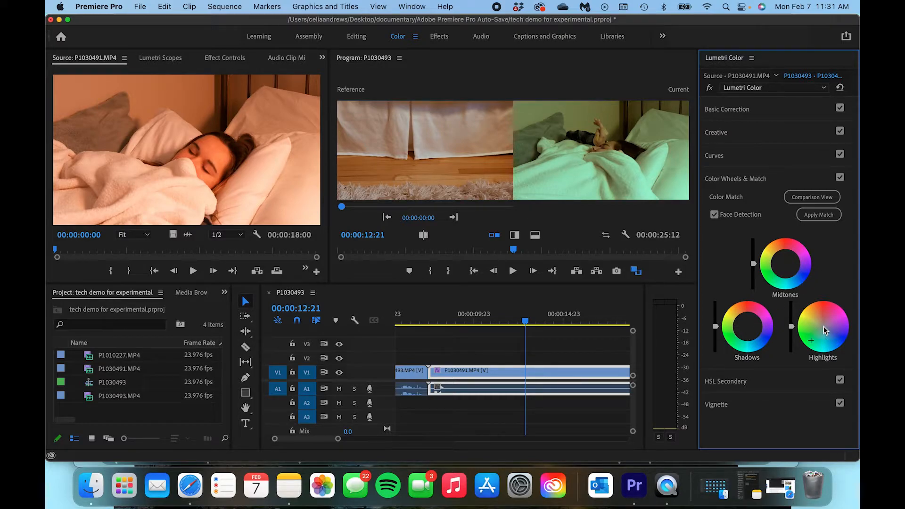
pyautogui.doubleClick(824, 326)
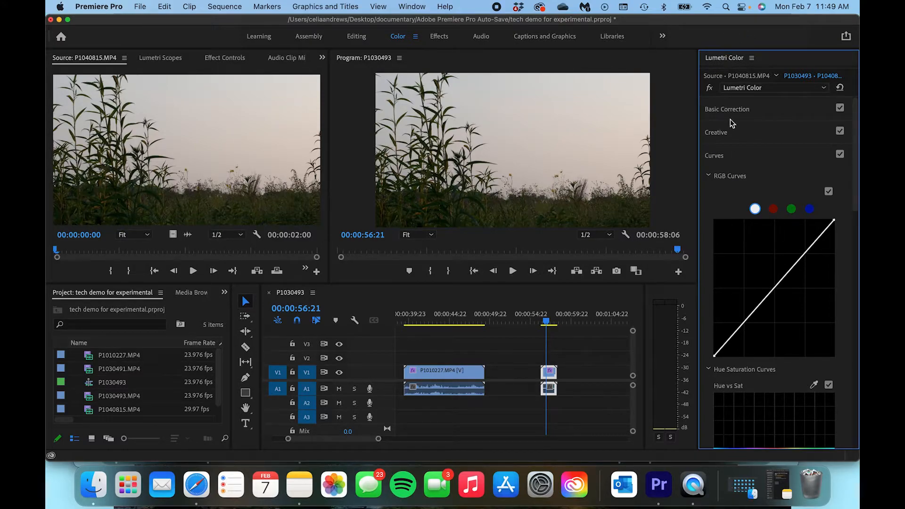
# - Shape the P1040815 clip's master RGB curve by moving both end points slightly inward and lowering the midtones
pyautogui.scroll(-3, 719, 201)
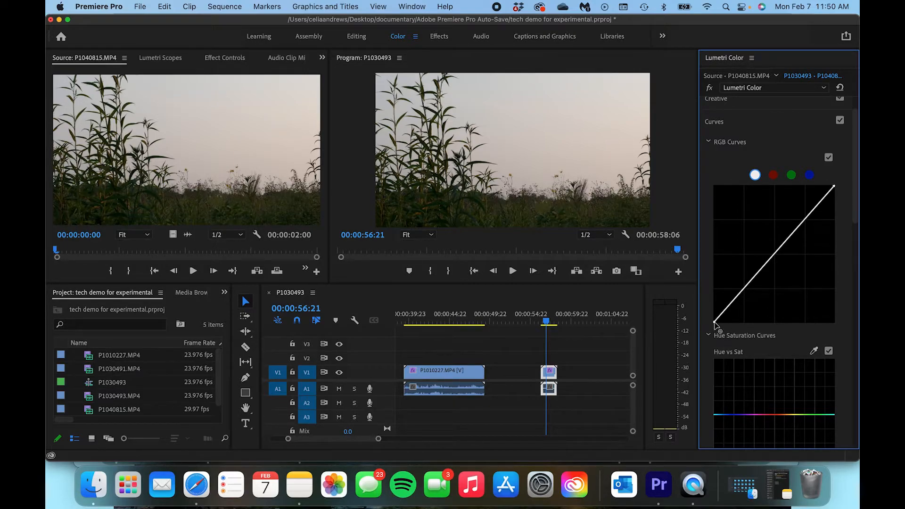
pyautogui.moveTo(714, 324)
pyautogui.mouseDown()
pyautogui.moveTo(714, 238)
pyautogui.moveTo(717, 315)
pyautogui.moveTo(746, 325)
pyautogui.moveTo(773, 318)
pyautogui.moveTo(721, 317)
pyautogui.moveTo(719, 330)
pyautogui.moveTo(720, 321)
pyautogui.mouseUp()
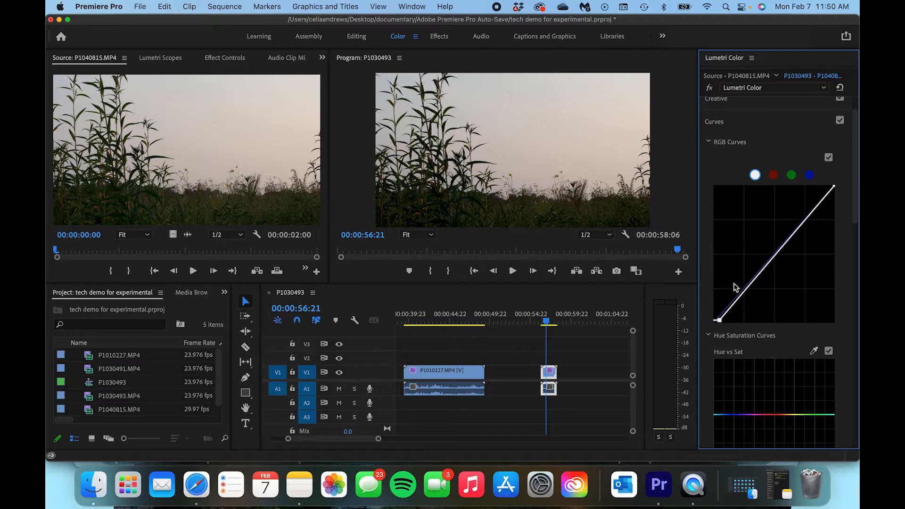
pyautogui.moveTo(774, 257)
pyautogui.mouseDown()
pyautogui.moveTo(794, 281)
pyautogui.moveTo(751, 251)
pyautogui.moveTo(748, 260)
pyautogui.moveTo(738, 229)
pyautogui.moveTo(771, 265)
pyautogui.moveTo(782, 260)
pyautogui.mouseUp()
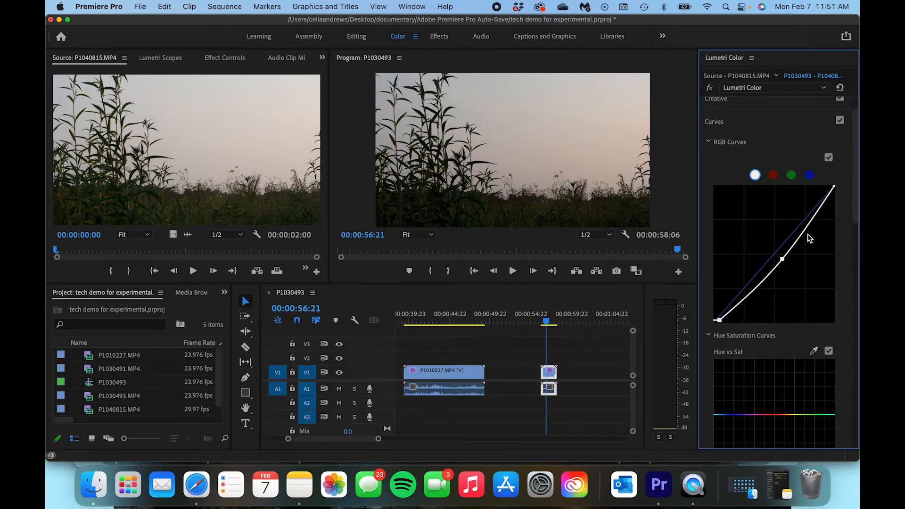
pyautogui.click(832, 188)
pyautogui.moveTo(832, 187)
pyautogui.mouseDown()
pyautogui.moveTo(812, 188)
pyautogui.moveTo(830, 224)
pyautogui.moveTo(808, 193)
pyautogui.moveTo(808, 184)
pyautogui.moveTo(829, 185)
pyautogui.moveTo(820, 186)
pyautogui.mouseUp()
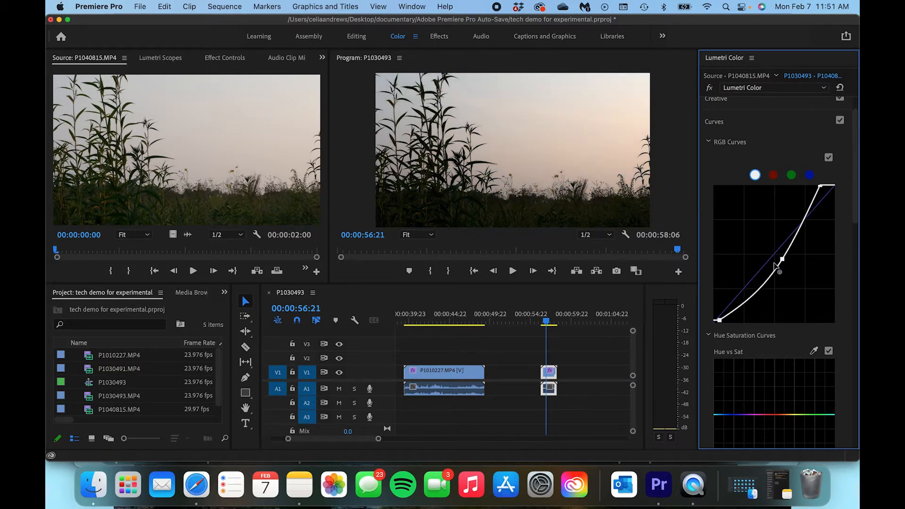
# - Try a much darker midtone on the master RGB curve, and bring its midpoint back to slightly below the diagonal
pyautogui.click(779, 256)
pyautogui.moveTo(779, 255)
pyautogui.mouseDown()
pyautogui.moveTo(769, 247)
pyautogui.moveTo(791, 268)
pyautogui.mouseUp()
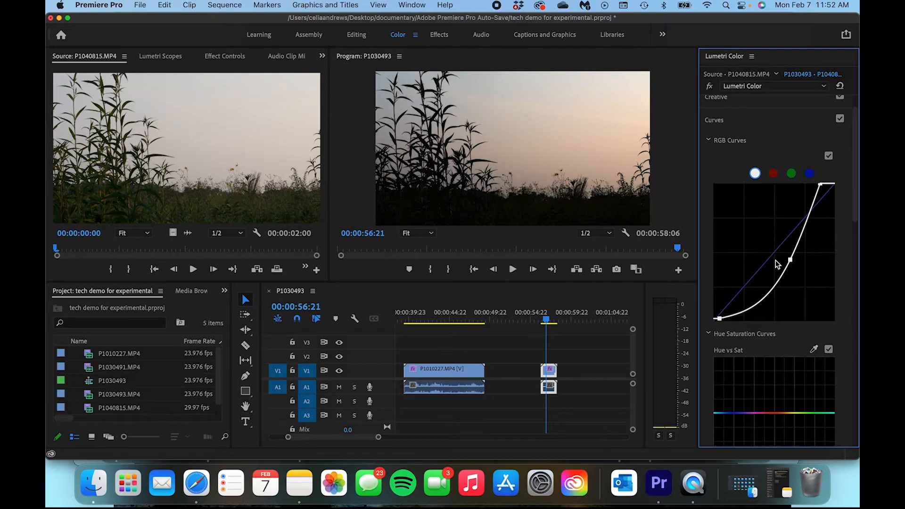
pyautogui.moveTo(790, 260); pyautogui.dragTo(777, 262)
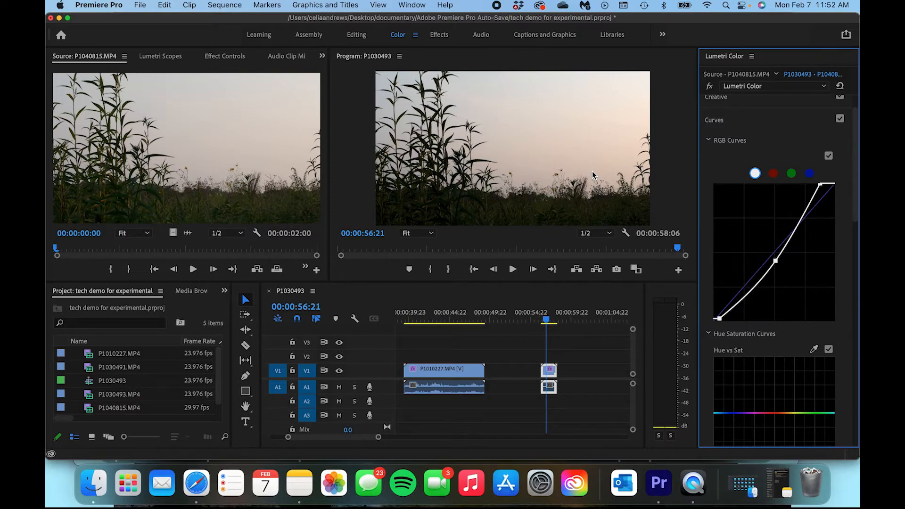
# - On the red channel curve, try lowered midtones for a teal cast, and raise them well above the diagonal for a red cast
pyautogui.click(774, 174)
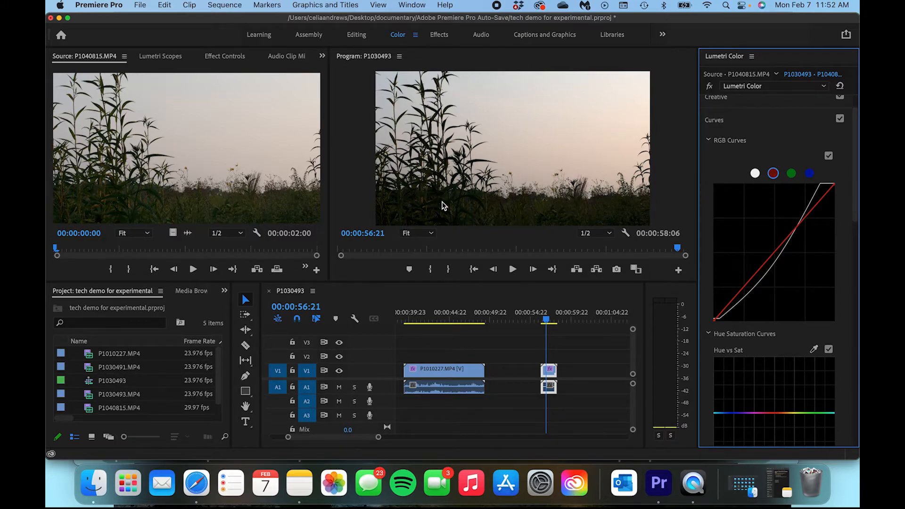
pyautogui.click(830, 185)
pyautogui.moveTo(831, 187)
pyautogui.mouseDown()
pyautogui.moveTo(812, 186)
pyautogui.moveTo(826, 188)
pyautogui.moveTo(834, 229)
pyautogui.moveTo(831, 188)
pyautogui.mouseUp()
pyautogui.moveTo(776, 255); pyautogui.dragTo(795, 273)
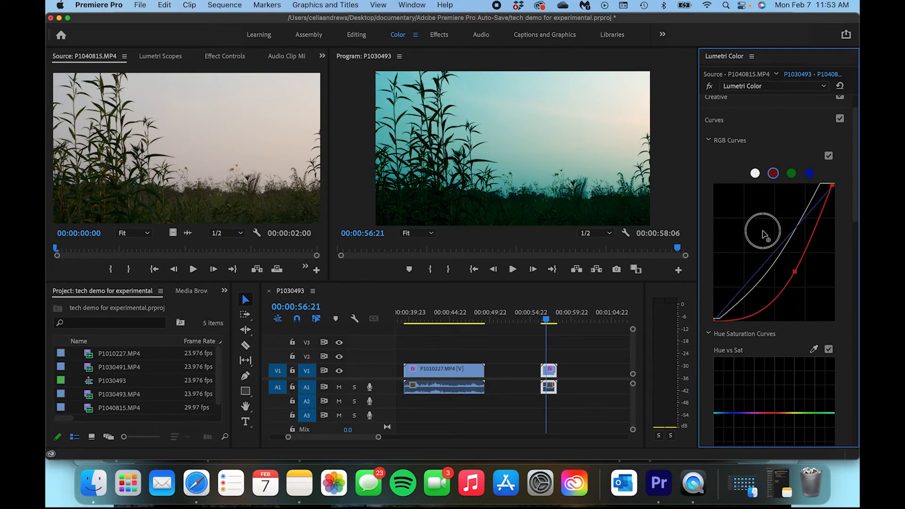
pyautogui.moveTo(763, 231); pyautogui.dragTo(748, 216)
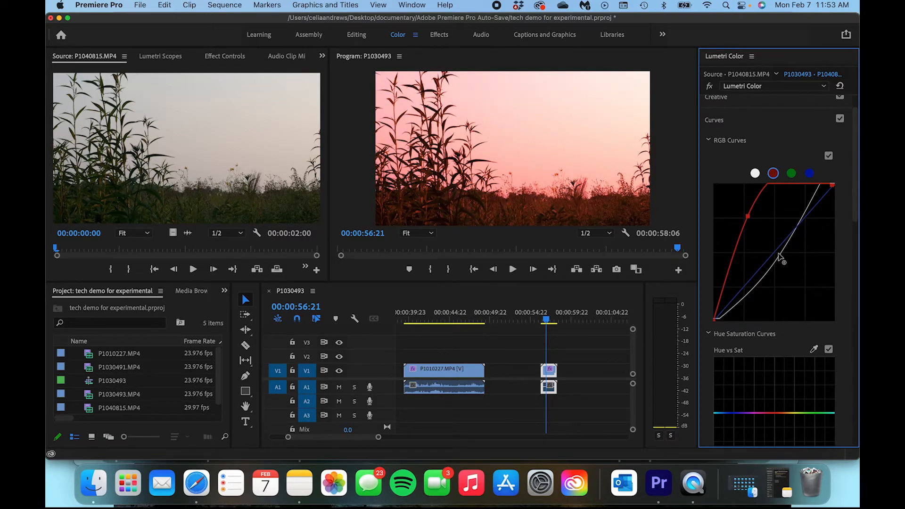
# - Raise the red curve's black point to just above mid-height to flood the shadows with red, and view the green and blue channel curves
pyautogui.moveTo(715, 319); pyautogui.dragTo(713, 240)
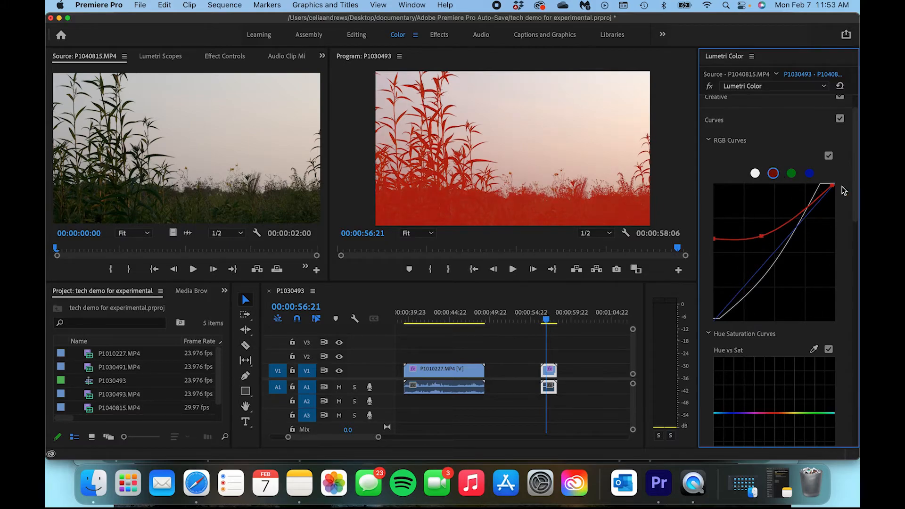
pyautogui.click(791, 174)
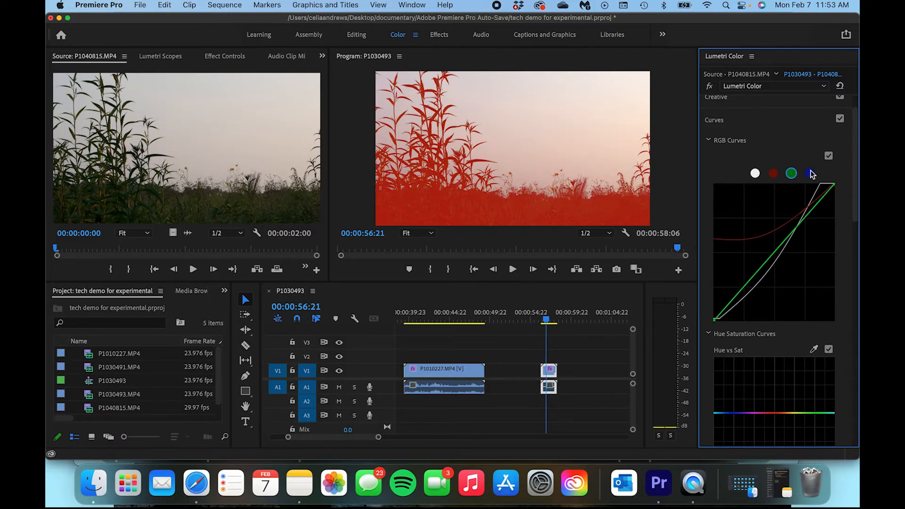
pyautogui.click(810, 174)
pyautogui.click(791, 173)
pyautogui.click(801, 176)
pyautogui.click(809, 174)
pyautogui.click(791, 174)
# - Select the P1010227 clip for its hue saturation curves, park the playhead at 00:00:41:00, and mute audio track A1
pyautogui.scroll(-5, 776, 304)
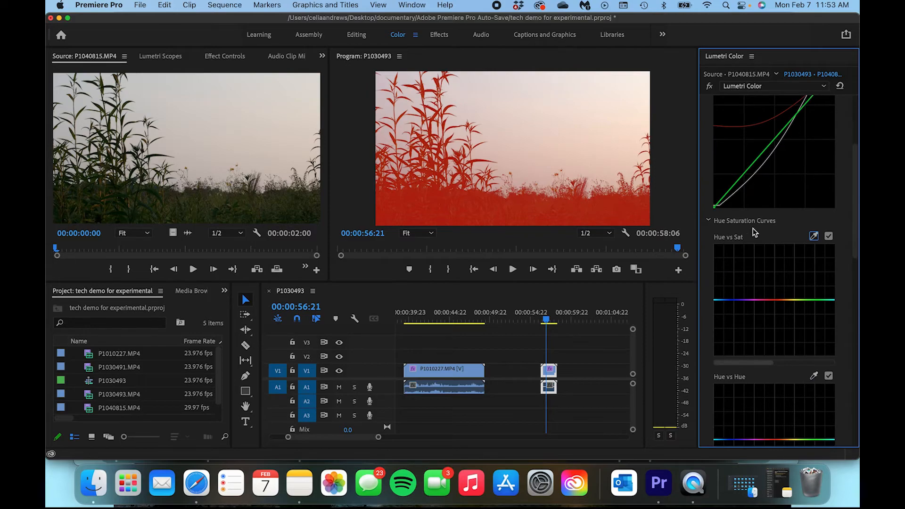
pyautogui.click(433, 322)
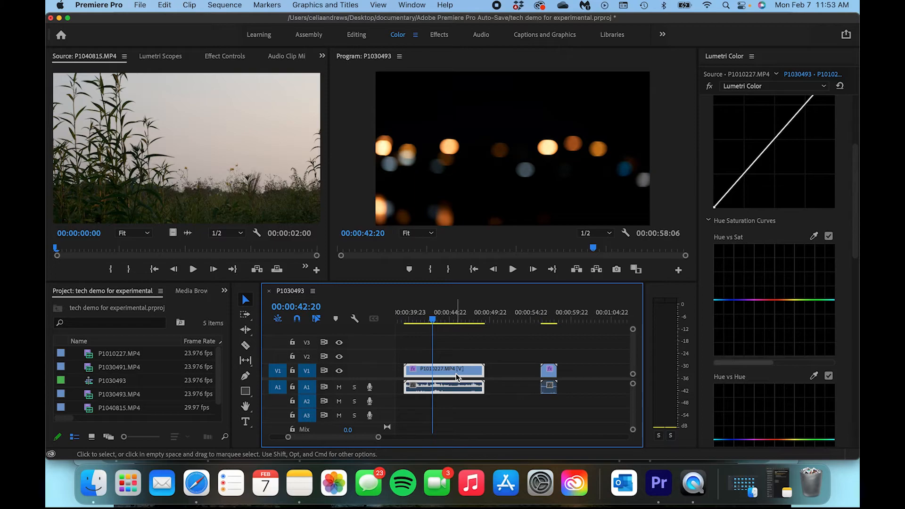
pyautogui.moveTo(429, 320)
pyautogui.mouseDown()
pyautogui.moveTo(476, 319)
pyautogui.moveTo(416, 320)
pyautogui.mouseUp()
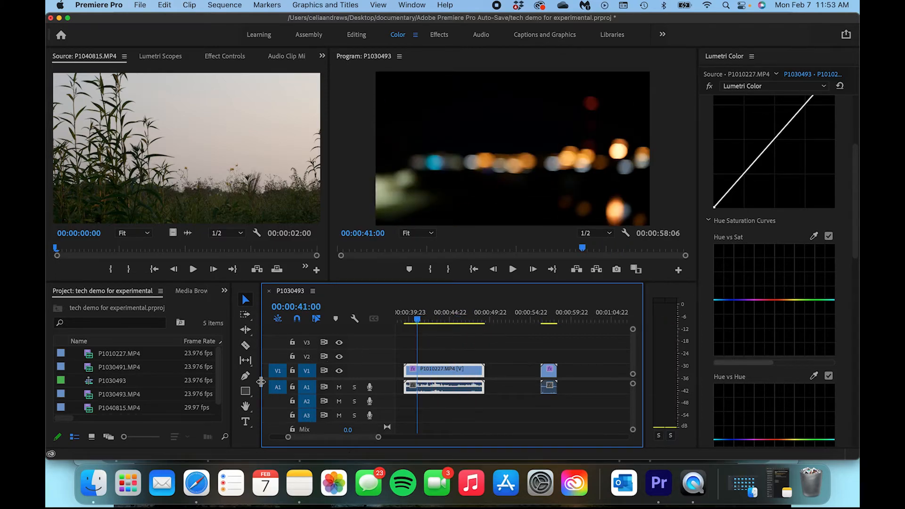
pyautogui.click(340, 387)
# - Sample the yellow-green blurred light for Hue vs Sat, and pull the sampled hue's center point far down to desaturate it
pyautogui.click(814, 236)
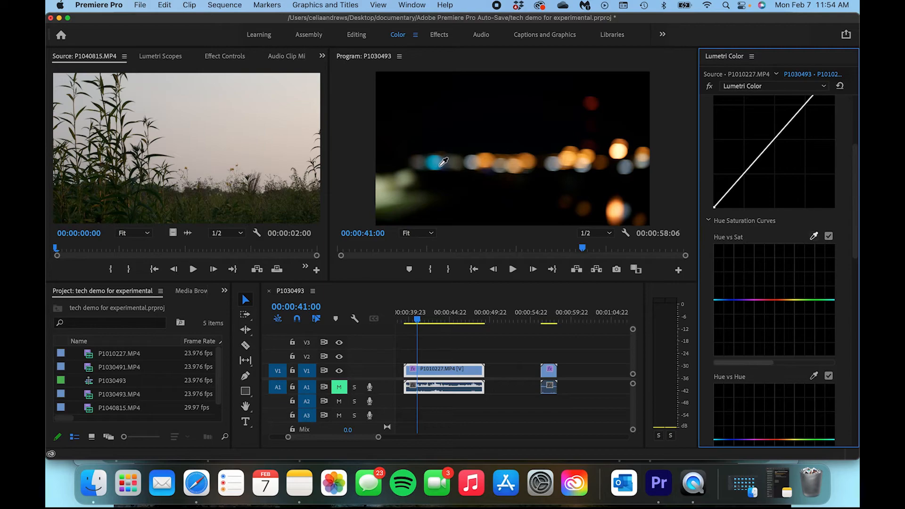
pyautogui.click(384, 195)
pyautogui.moveTo(801, 301); pyautogui.dragTo(801, 349)
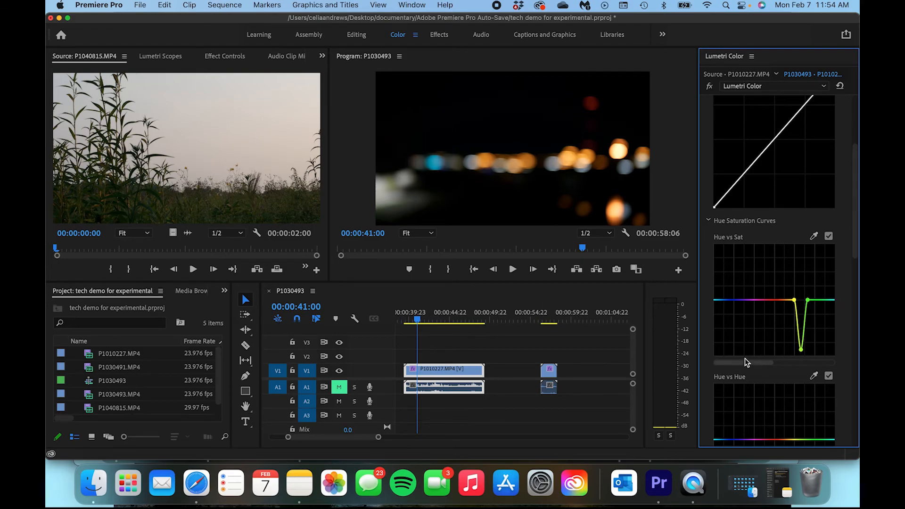
# - Sample the orange bokeh lights for Hue vs Hue, and shift the sampled center point vertically to turn them green
pyautogui.scroll(-3, 744, 361)
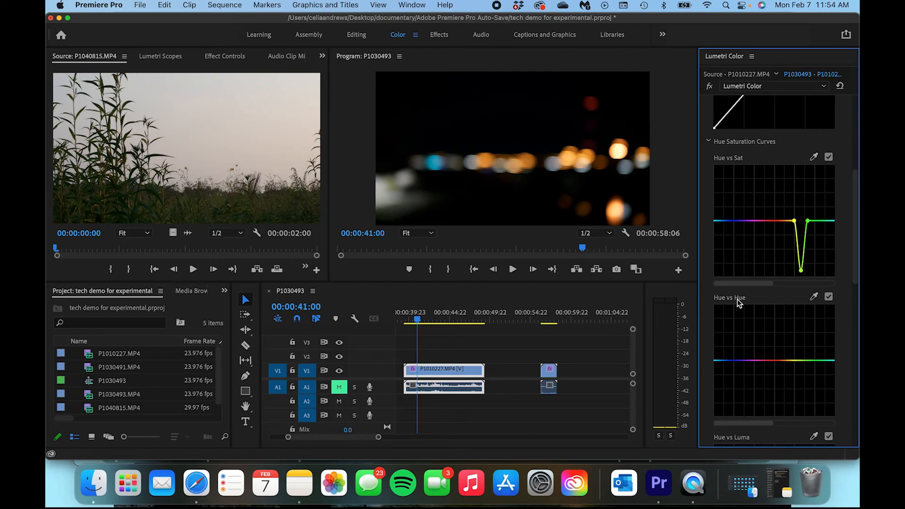
pyautogui.click(812, 297)
pyautogui.click(532, 158)
pyautogui.scroll(-2, 784, 371)
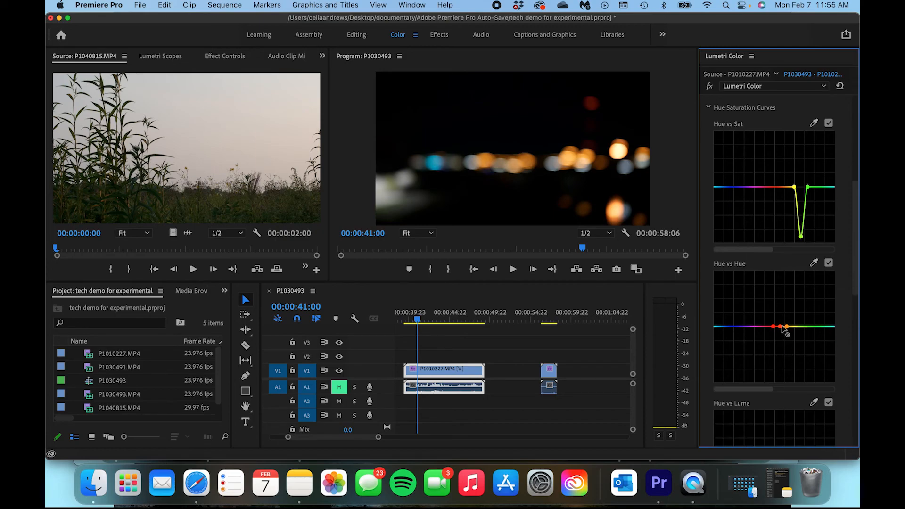
pyautogui.moveTo(780, 326)
pyautogui.mouseDown()
pyautogui.moveTo(778, 269)
pyautogui.moveTo(783, 313)
pyautogui.mouseUp()
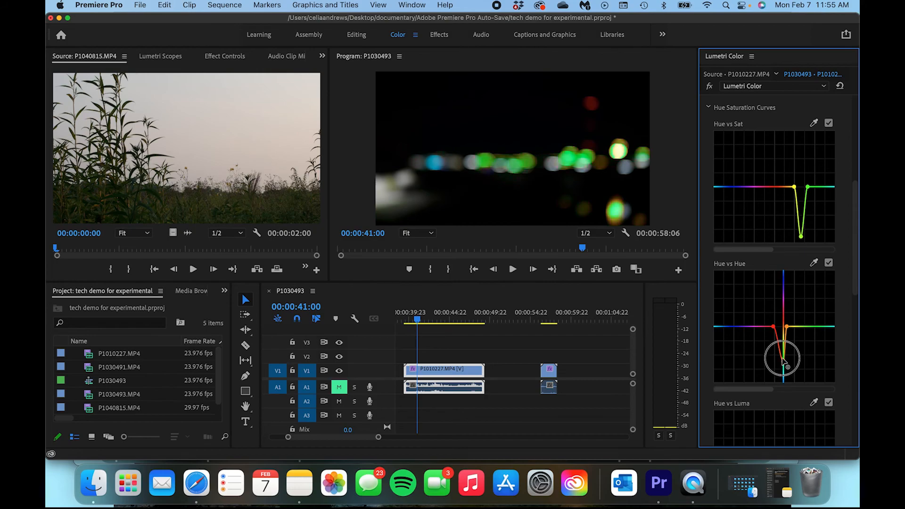